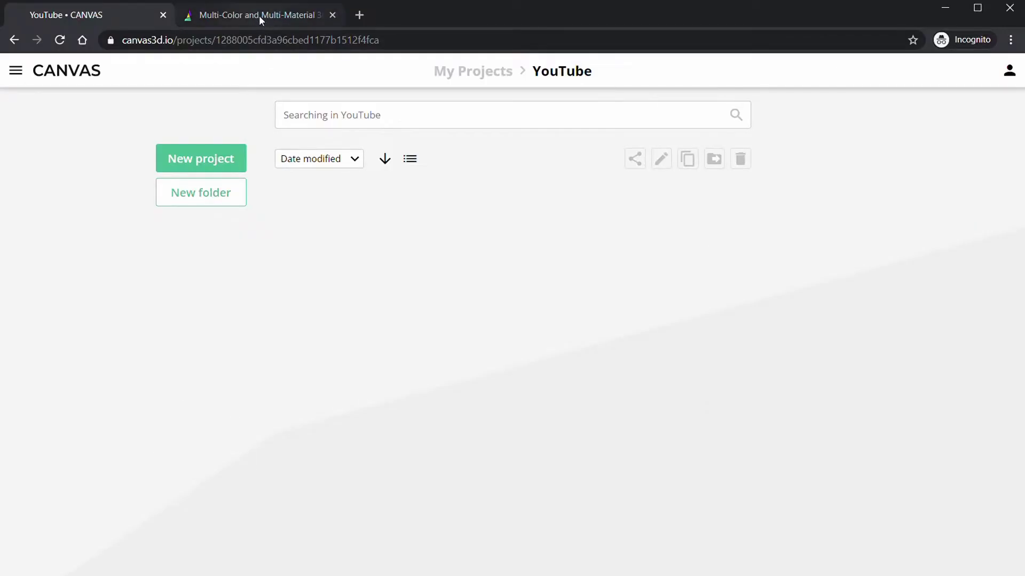
Examine the Palette 2S and CANVAS sections on the Mosaic website's home page.
left_click(260, 16)
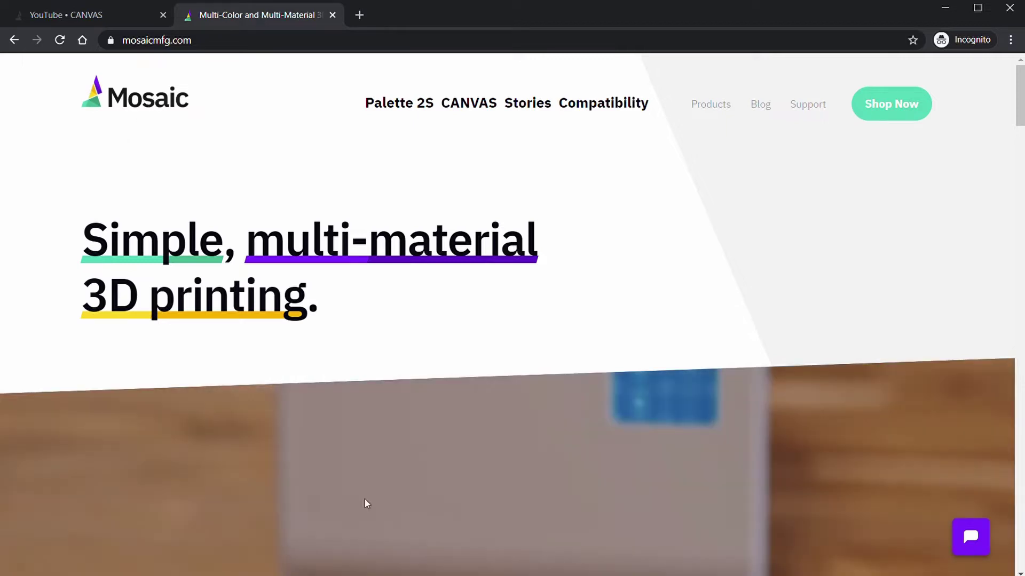
scroll(408, 419, "down", 4)
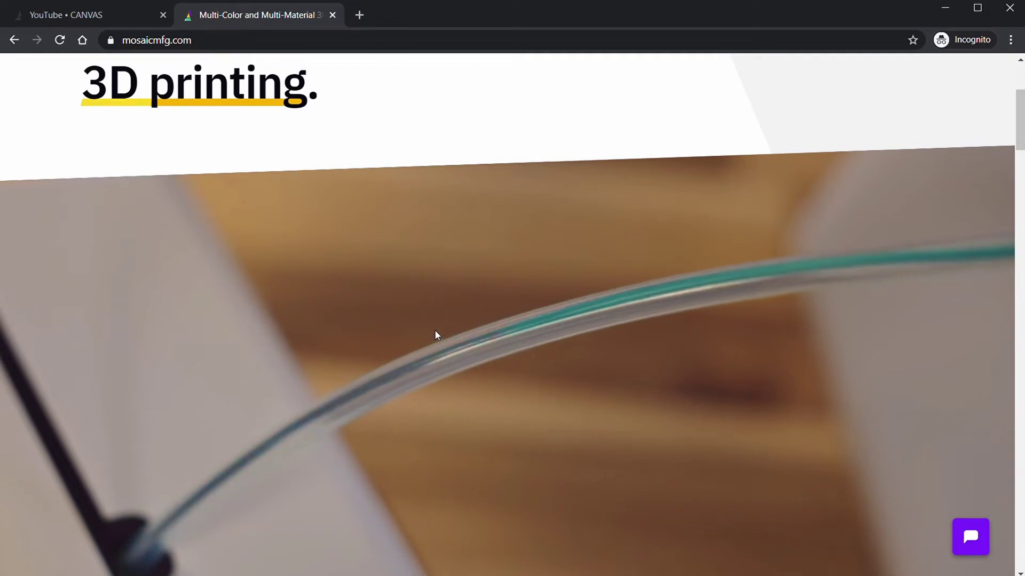
scroll(414, 343, "down", 12)
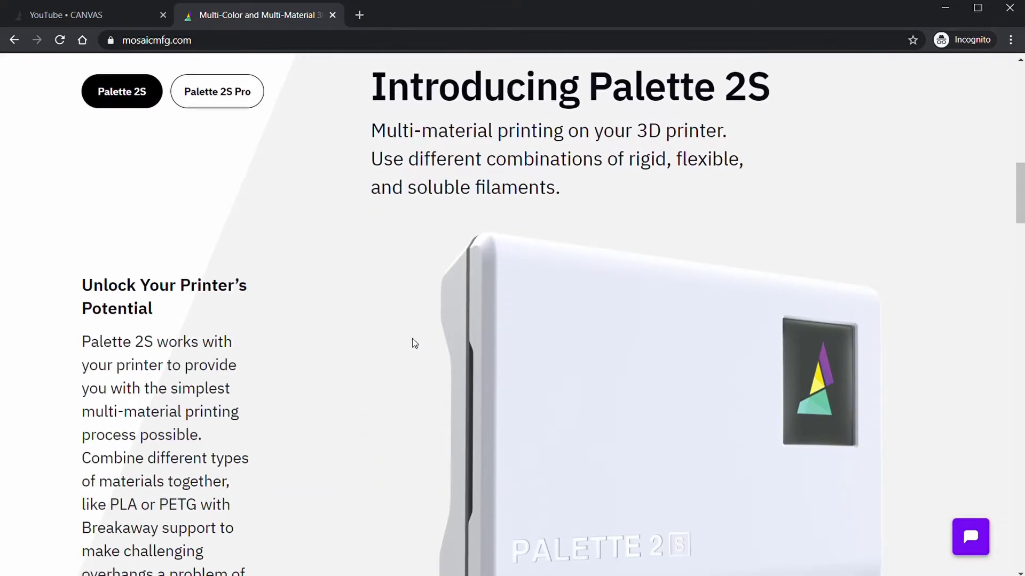
scroll(412, 343, "down", 4)
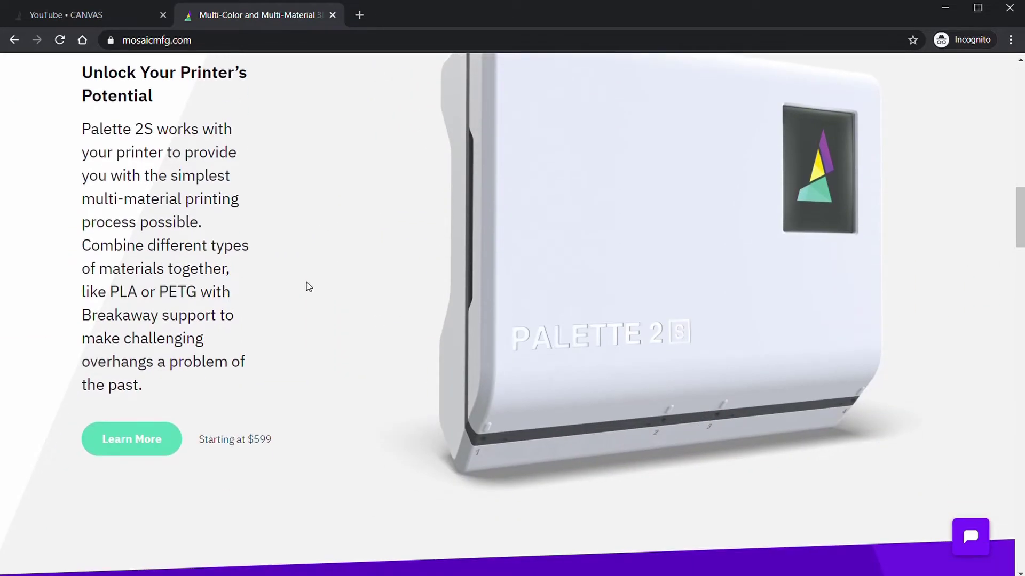
scroll(341, 277, "down", 7)
scroll(327, 275, "up", 7)
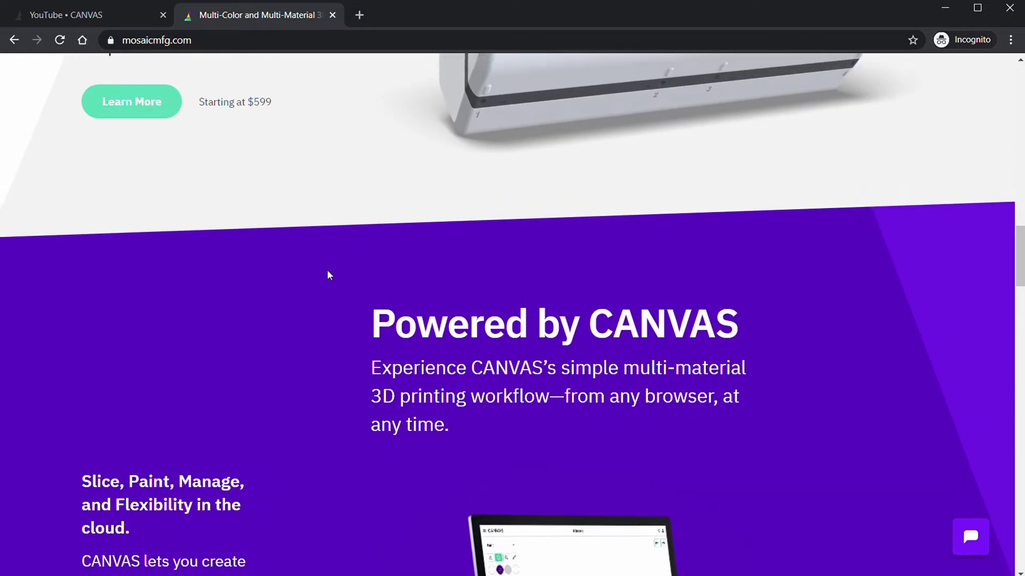
Return to CANVAS, create a new project and add the Hexagon model as a single-material upload.
left_click(98, 16)
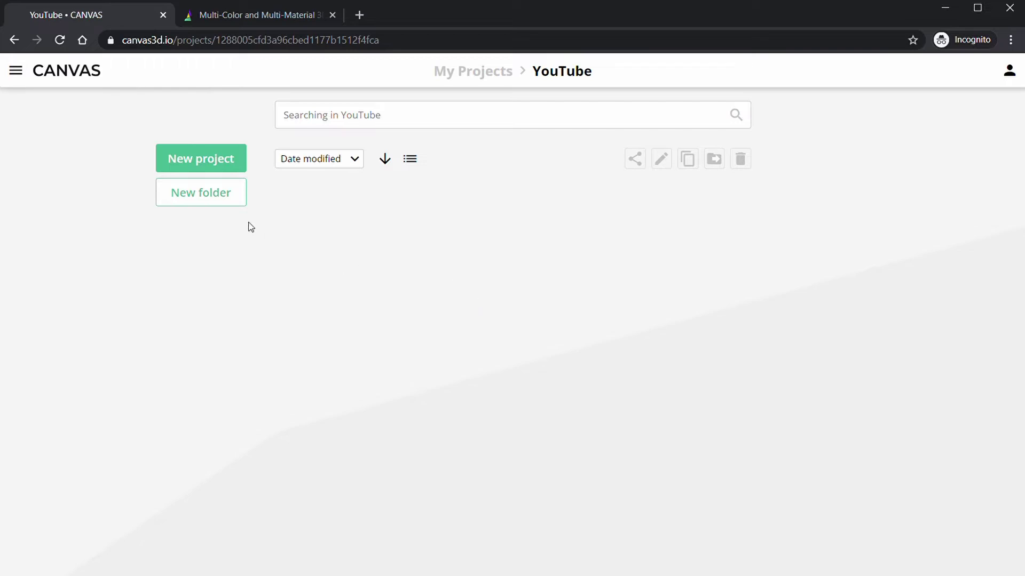
left_click(211, 164)
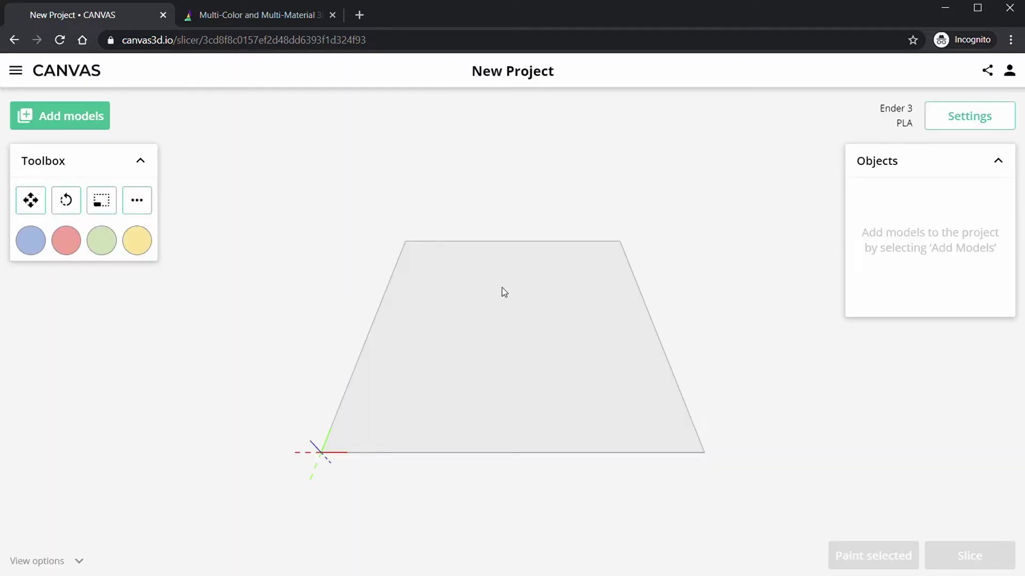
left_click_drag(503, 291, 454, 372)
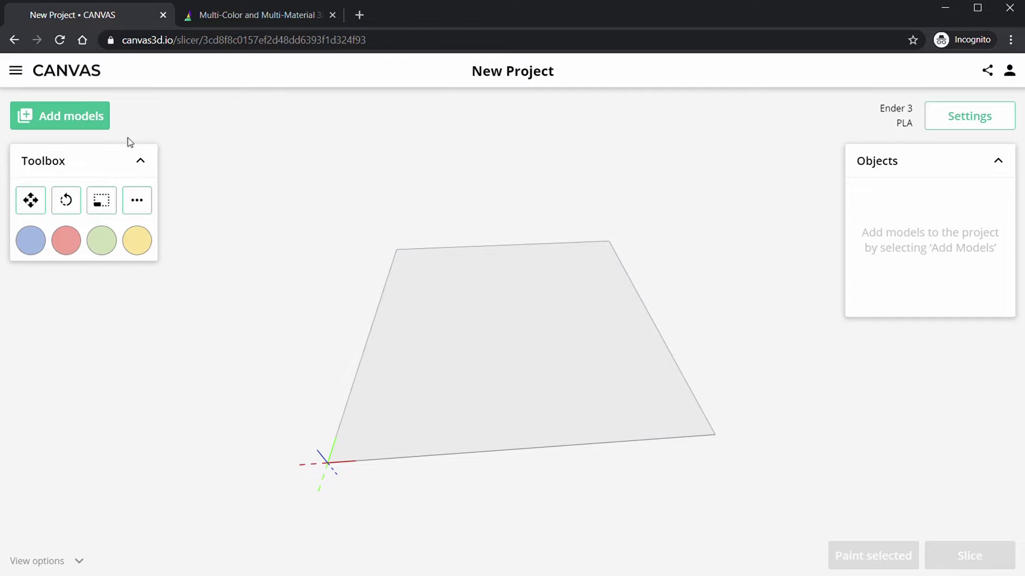
left_click(88, 115)
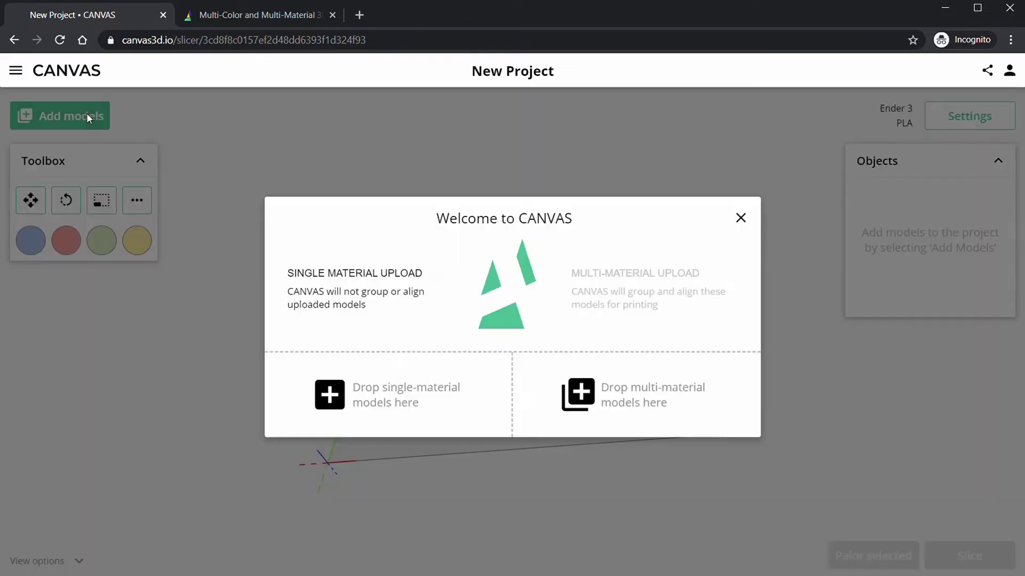
left_click_drag(338, 365, 338, 365)
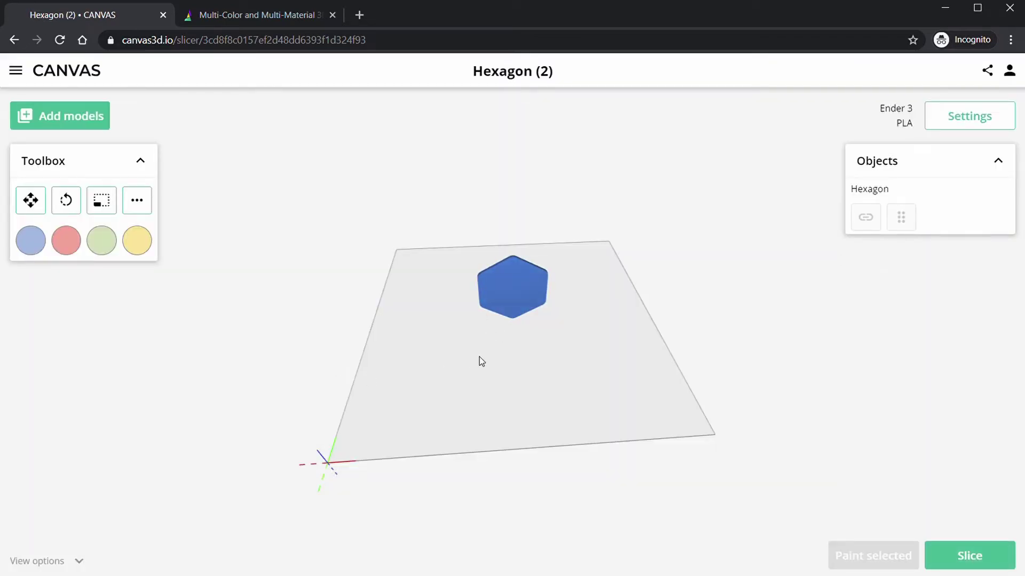
Lay the hexagon model flat on the print bed with its large face down.
mouse_move(502, 347)
left_mouse_down()
mouse_move(615, 343)
mouse_move(600, 296)
mouse_move(542, 352)
mouse_move(516, 347)
left_mouse_up()
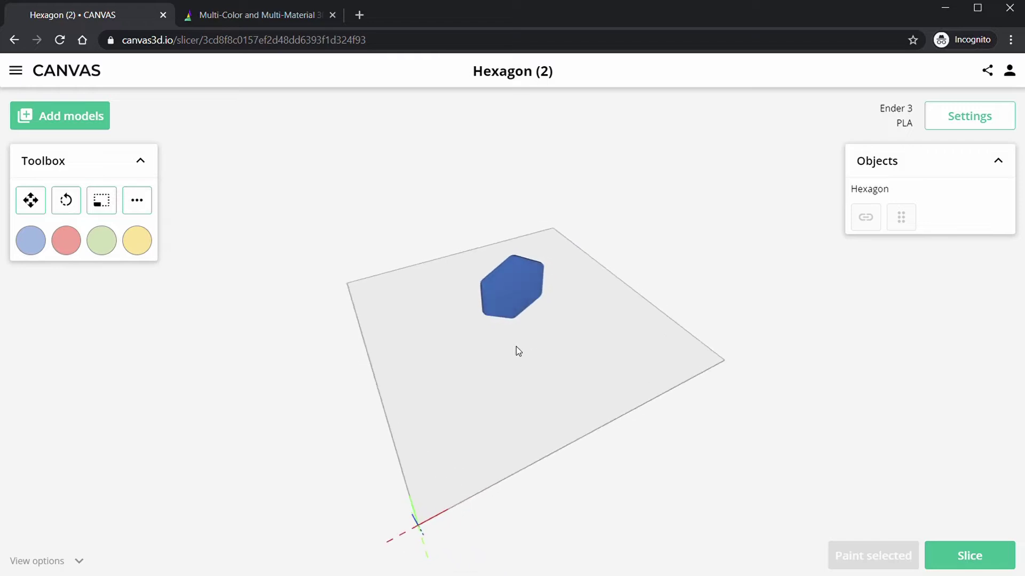
left_click(150, 206)
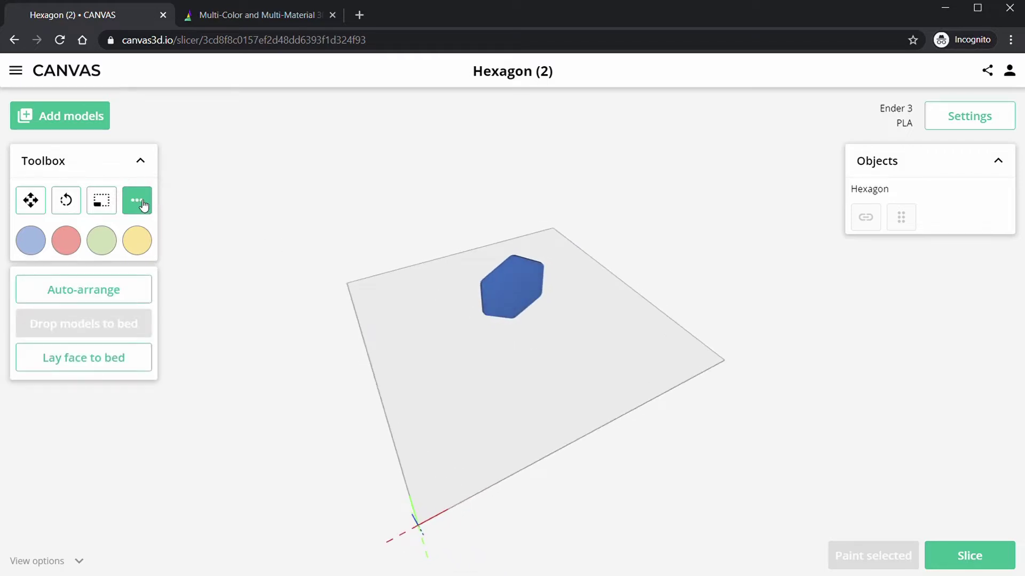
left_click(101, 365)
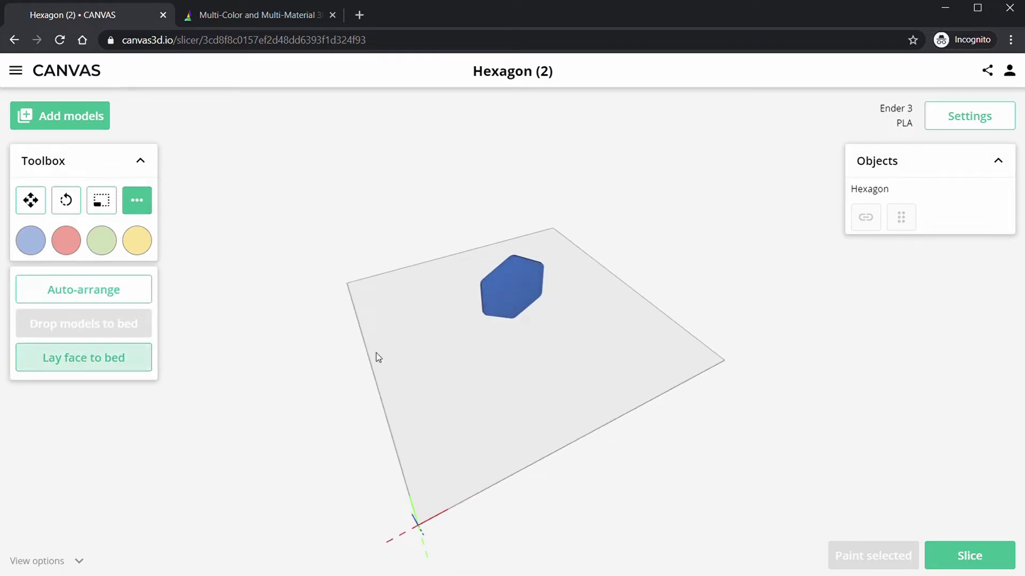
left_click(506, 299)
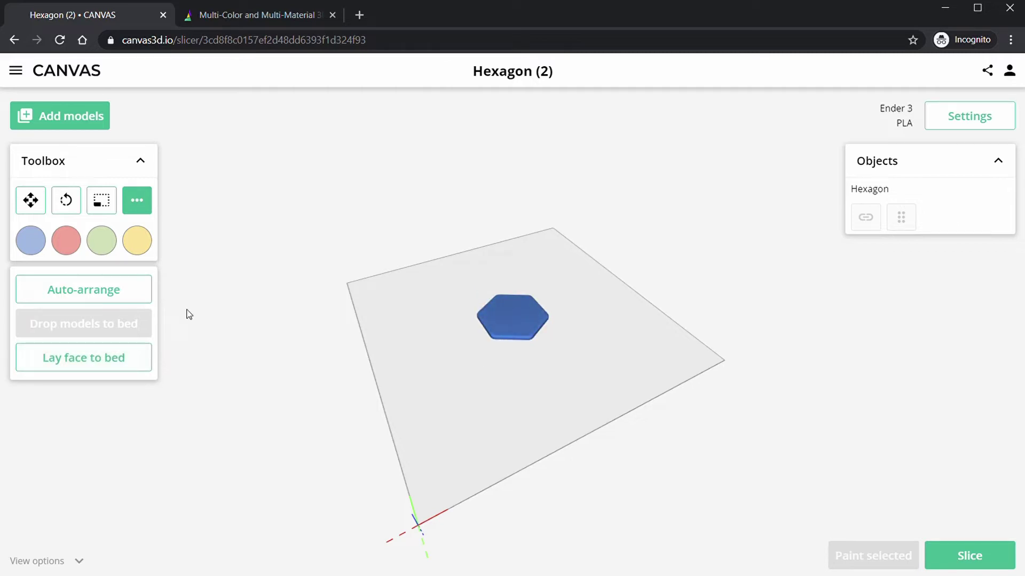
left_click(136, 206)
left_click_drag(502, 409, 460, 427)
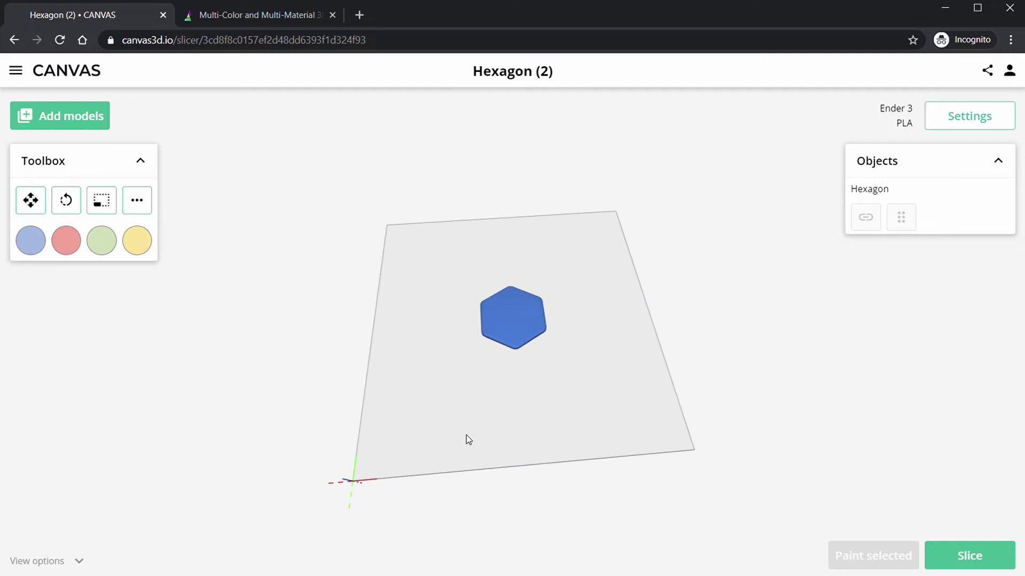
scroll(509, 343, "up", 5)
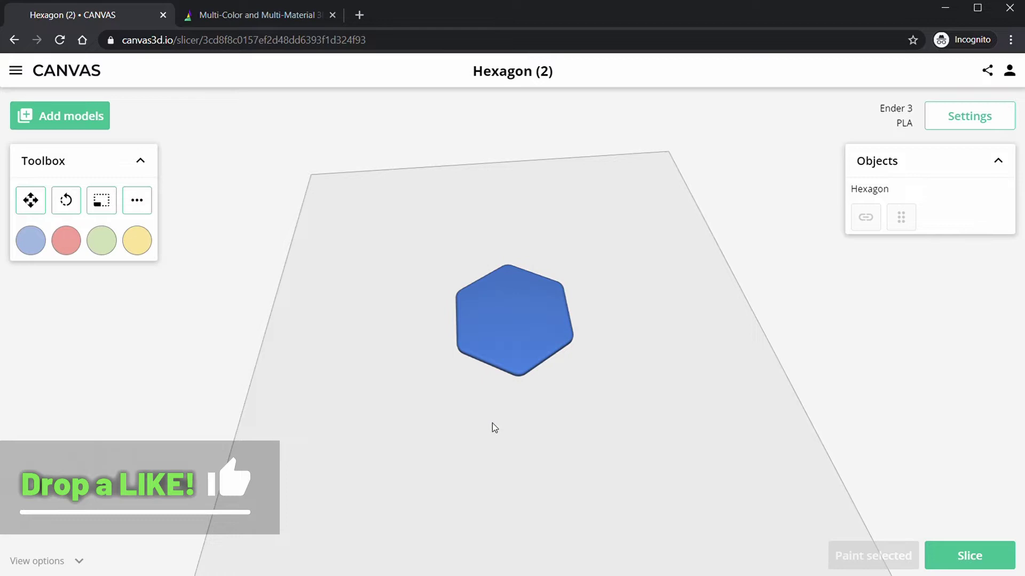
mouse_move(492, 423)
left_mouse_down()
mouse_move(508, 348)
mouse_move(489, 379)
mouse_move(502, 407)
left_mouse_up()
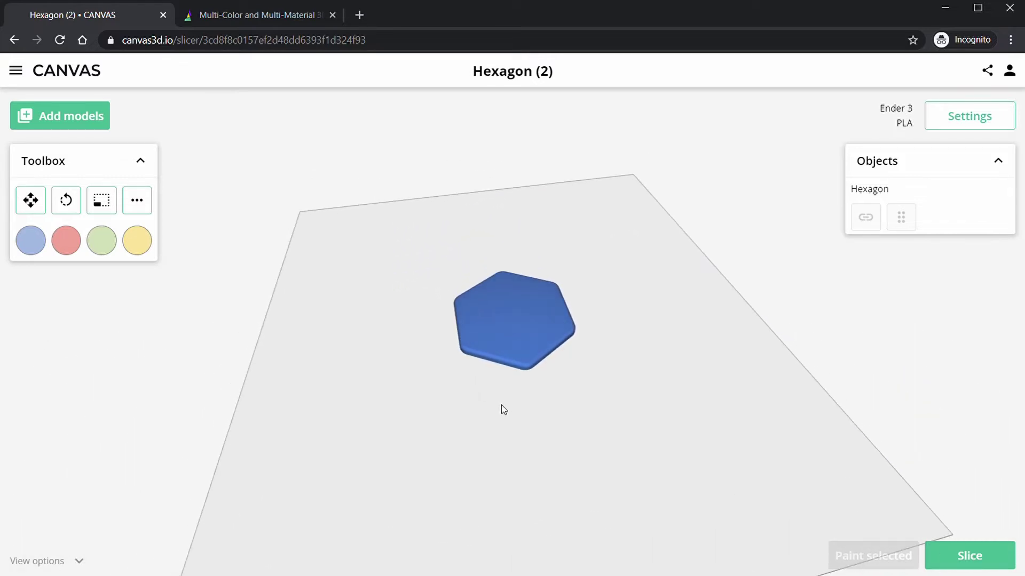
left_click_drag(565, 414, 559, 448)
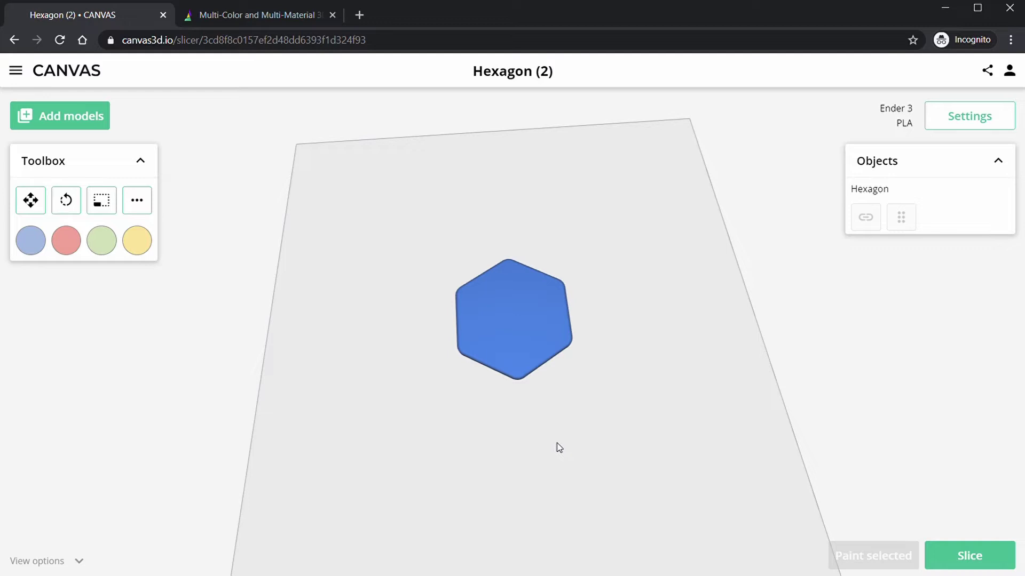
mouse_move(559, 448)
left_mouse_down()
mouse_move(568, 450)
mouse_move(549, 453)
mouse_move(564, 449)
mouse_move(551, 346)
mouse_move(568, 297)
mouse_move(577, 405)
mouse_move(547, 427)
mouse_move(568, 428)
mouse_move(537, 377)
left_mouse_up()
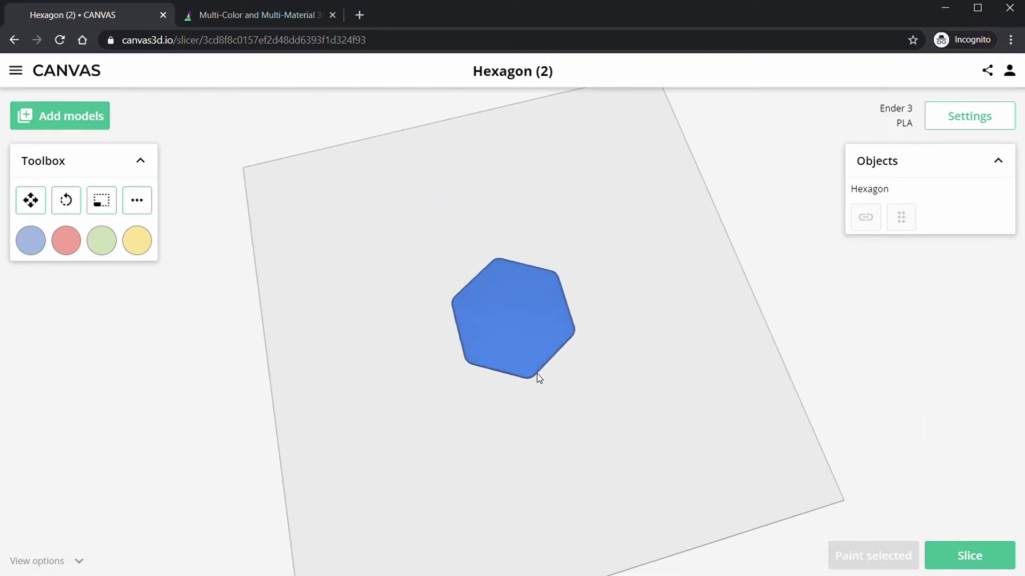
Select the hexagon and set project colour 2 to yellow, colour 3 to grey and colour 4 to black.
left_click(516, 348)
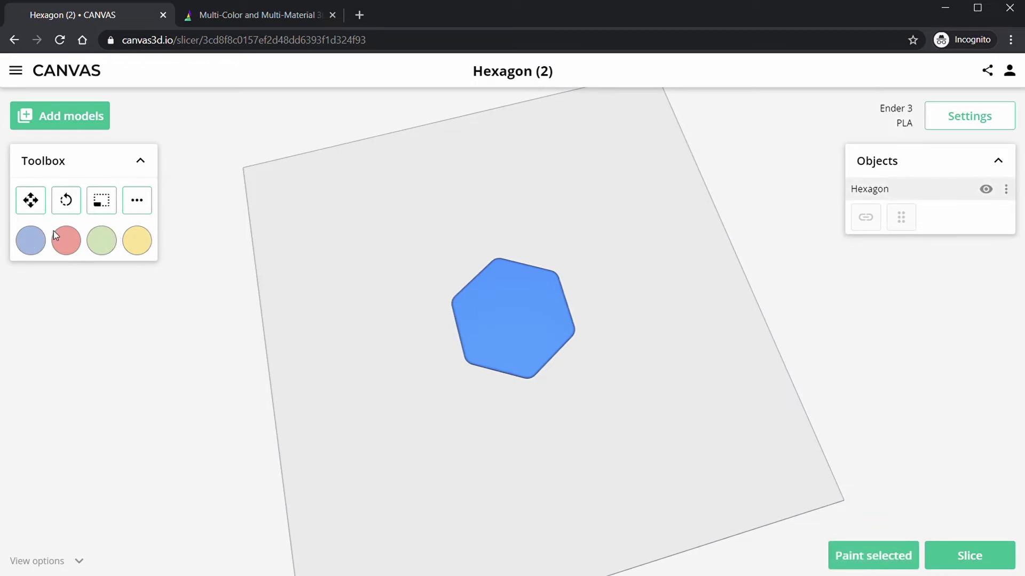
left_click(35, 245)
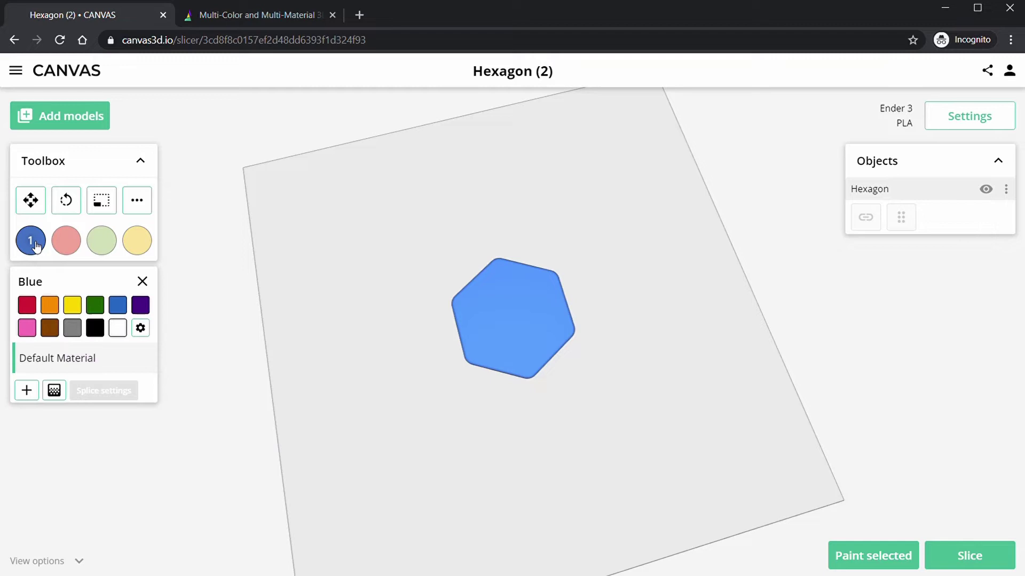
left_click(66, 245)
left_click(73, 308)
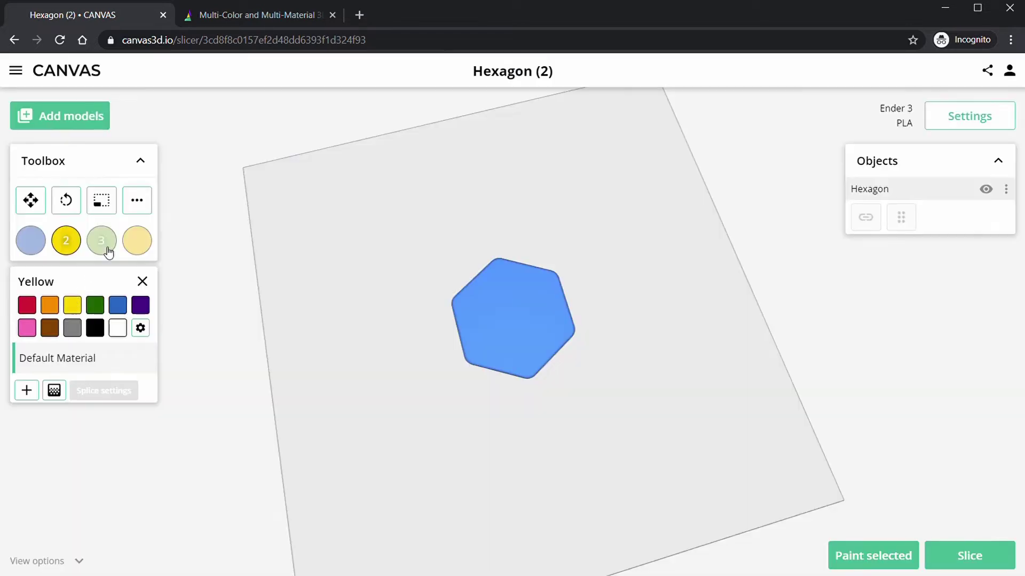
left_click(109, 245)
left_click(72, 327)
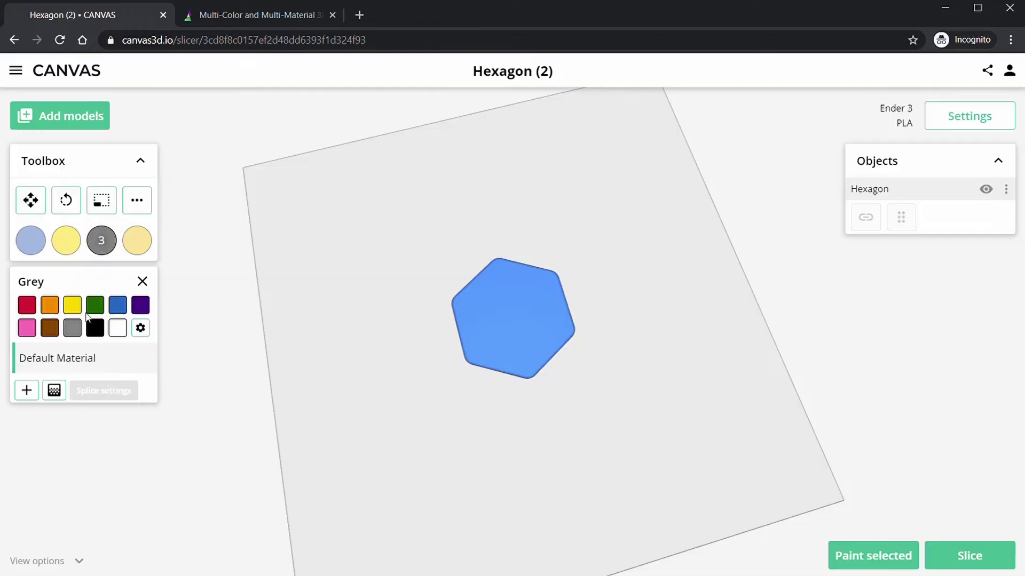
left_click(140, 248)
left_click(95, 328)
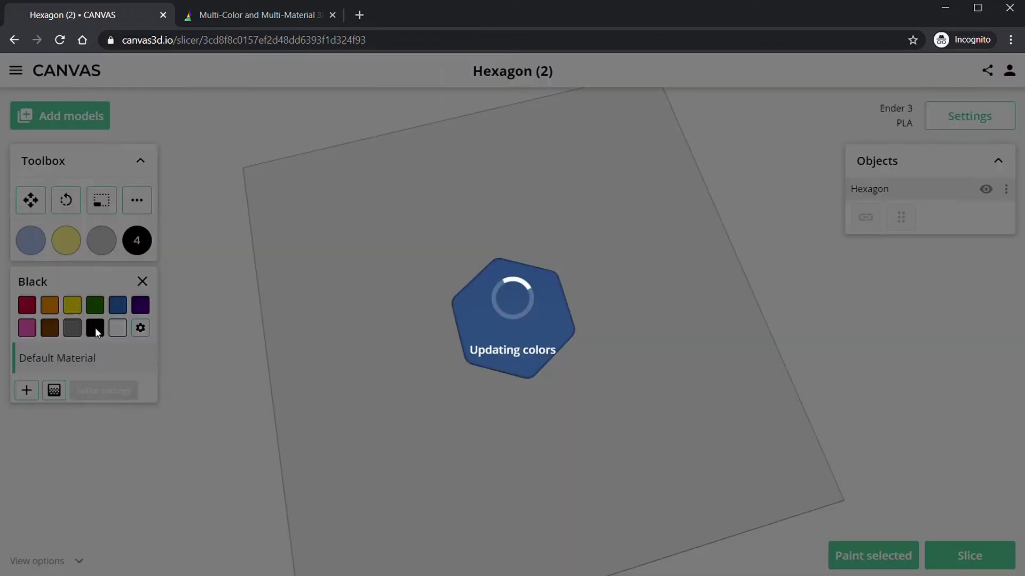
left_click(143, 281)
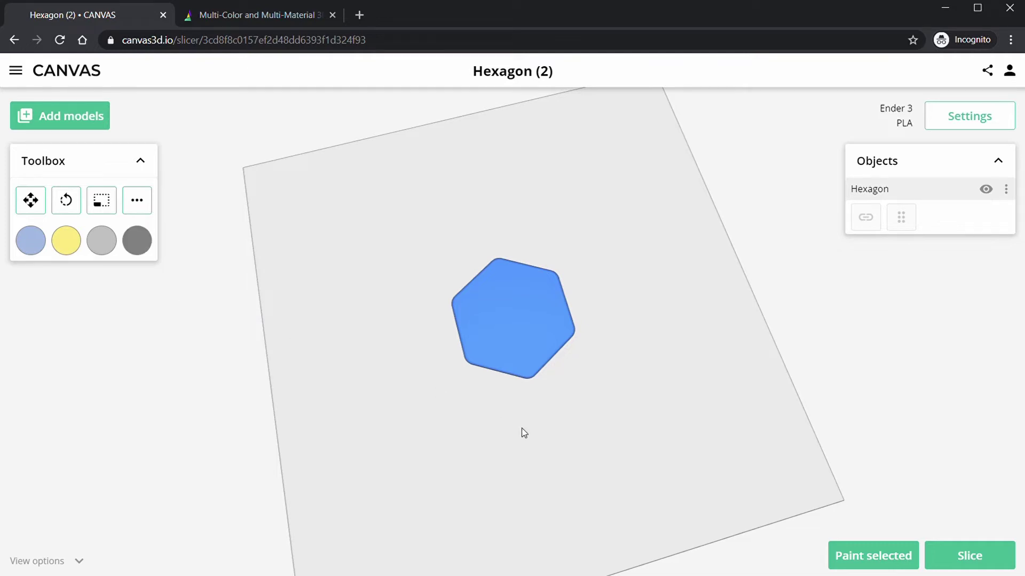
Open the selected hexagon for painting and activate the Stamp tool with its top face in view.
left_click_drag(524, 434, 551, 427)
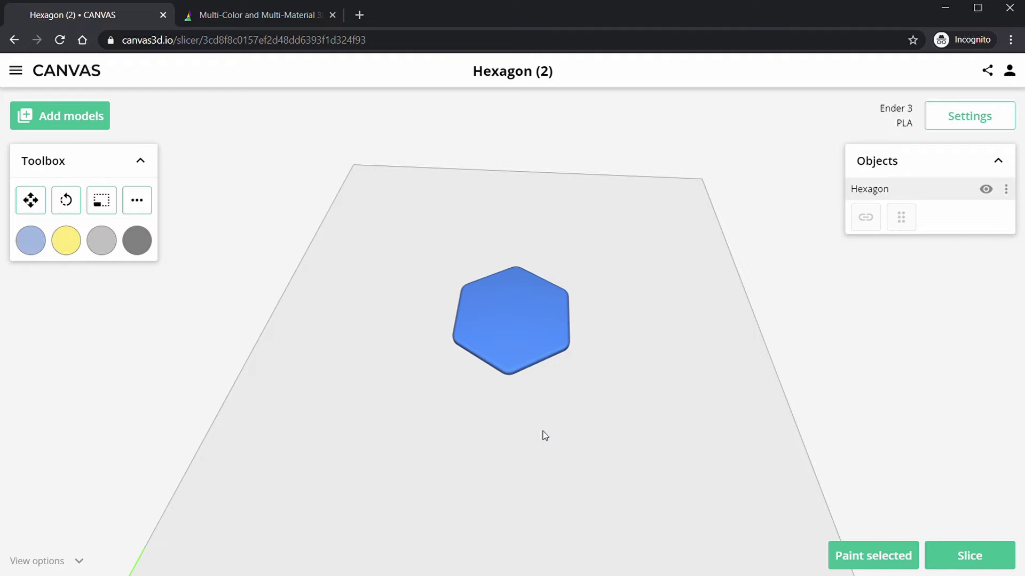
left_click(862, 557)
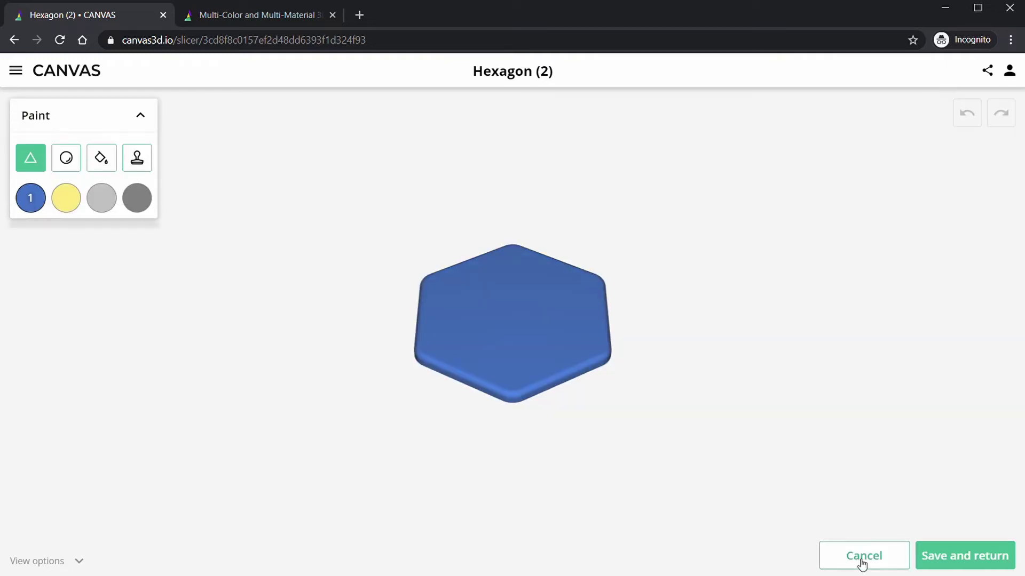
left_click(140, 160)
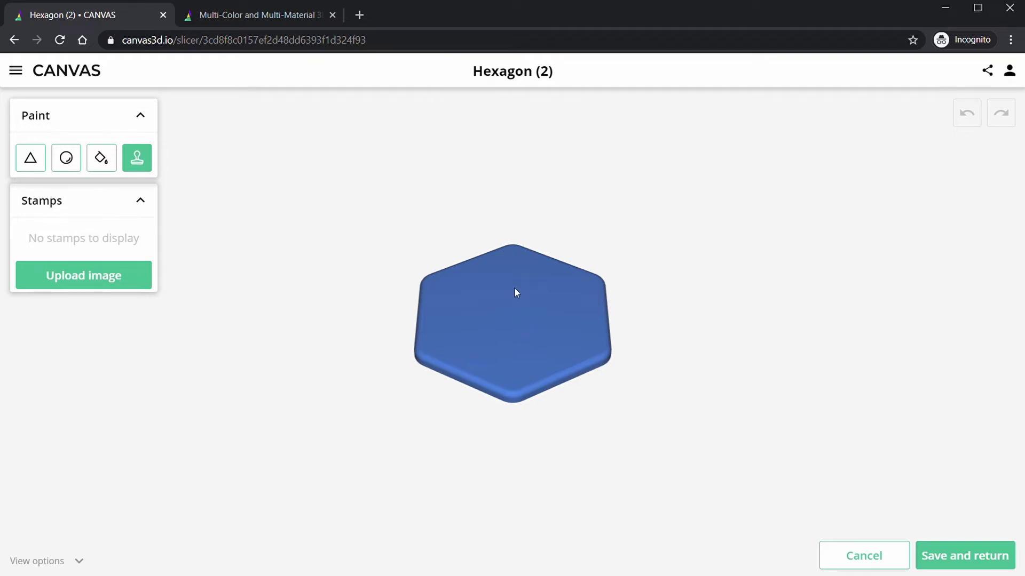
left_click_drag(515, 290, 517, 413)
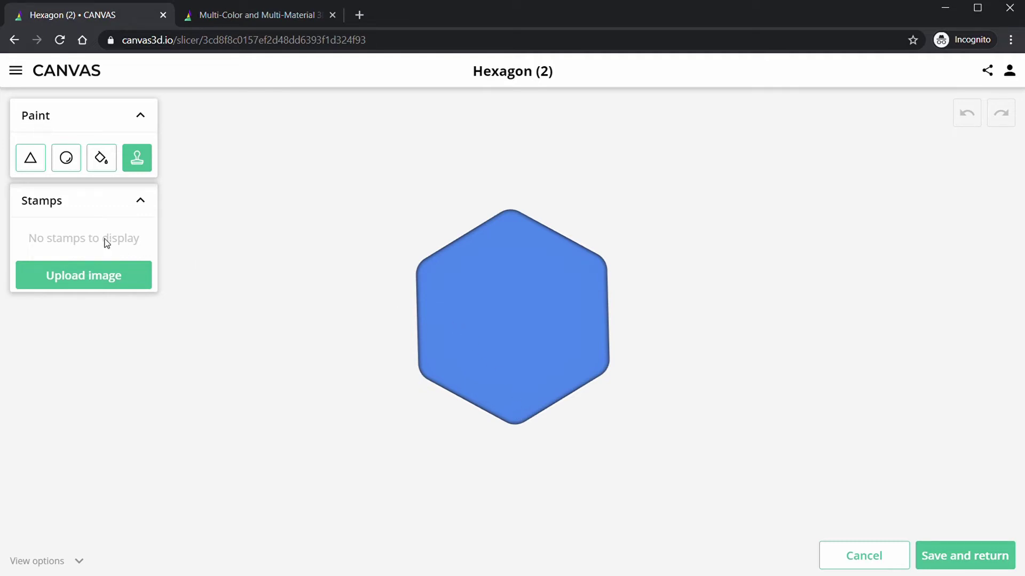
Upload the cube logo image as a stamp and map its green colour group to yellow.
left_click(85, 278)
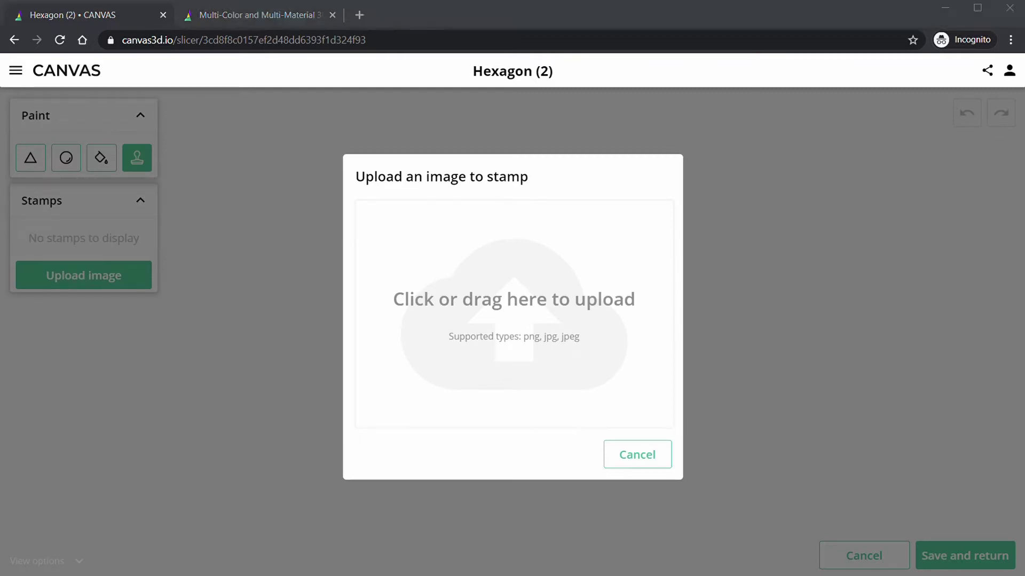
left_click_drag(452, 327, 452, 328)
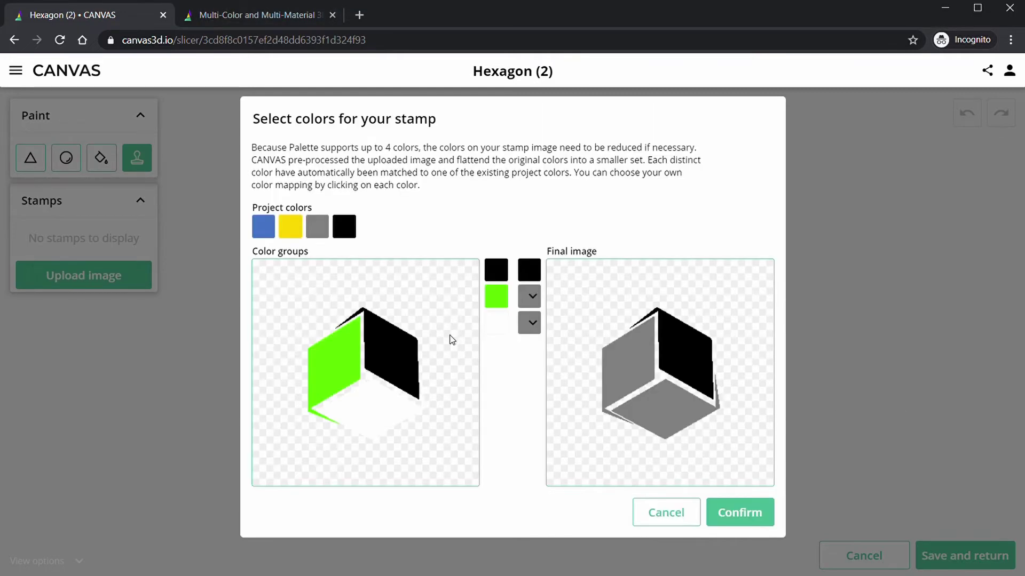
left_click(538, 302)
left_click(532, 350)
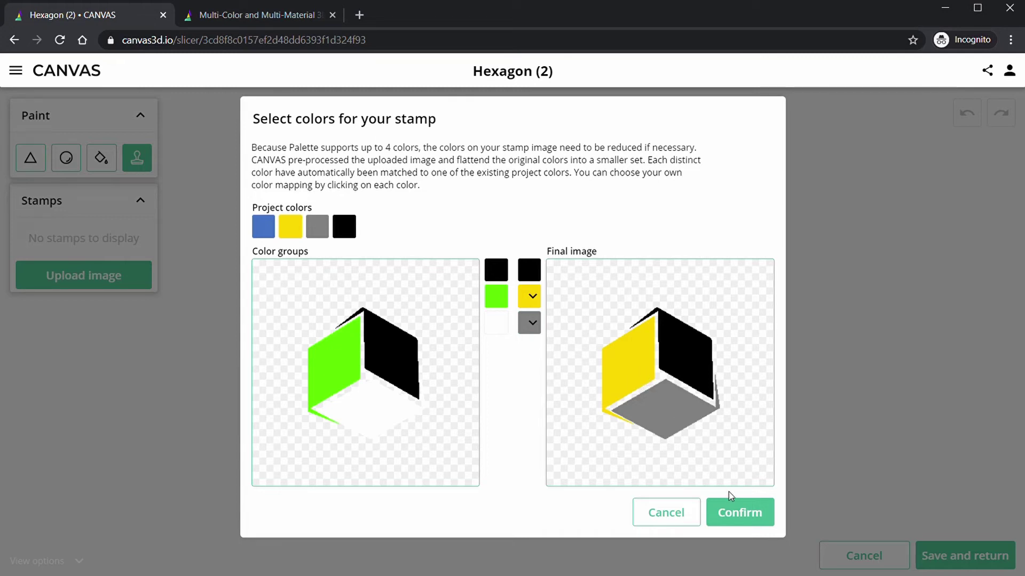
left_click(742, 518)
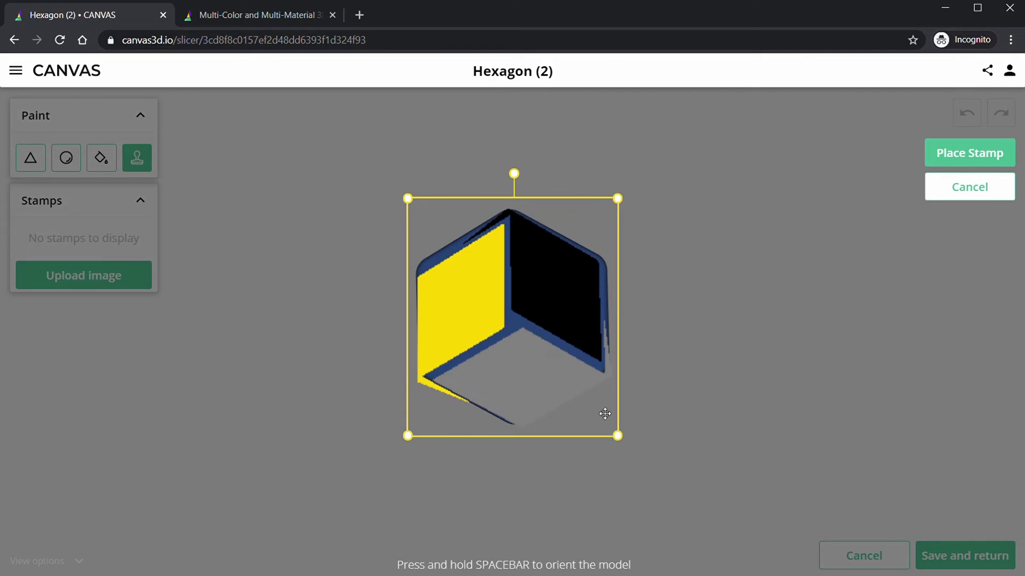
Place the cube stamp, scaled down and centred inside the hexagon's top face, and save the painted model back to the project.
left_click_drag(622, 442, 532, 368)
left_click_drag(473, 303, 521, 349)
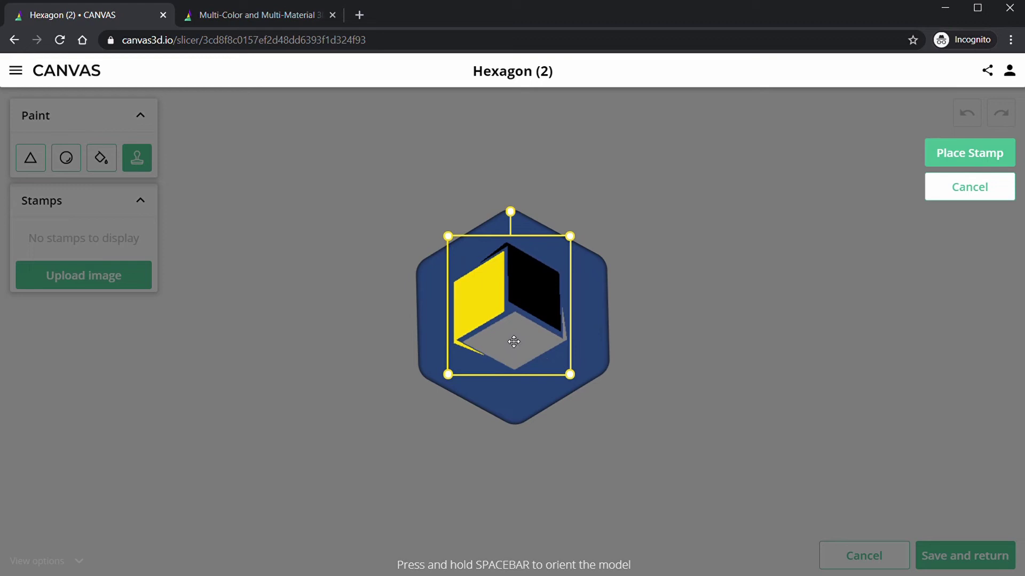
left_click_drag(575, 383, 585, 395)
left_click_drag(535, 365, 538, 366)
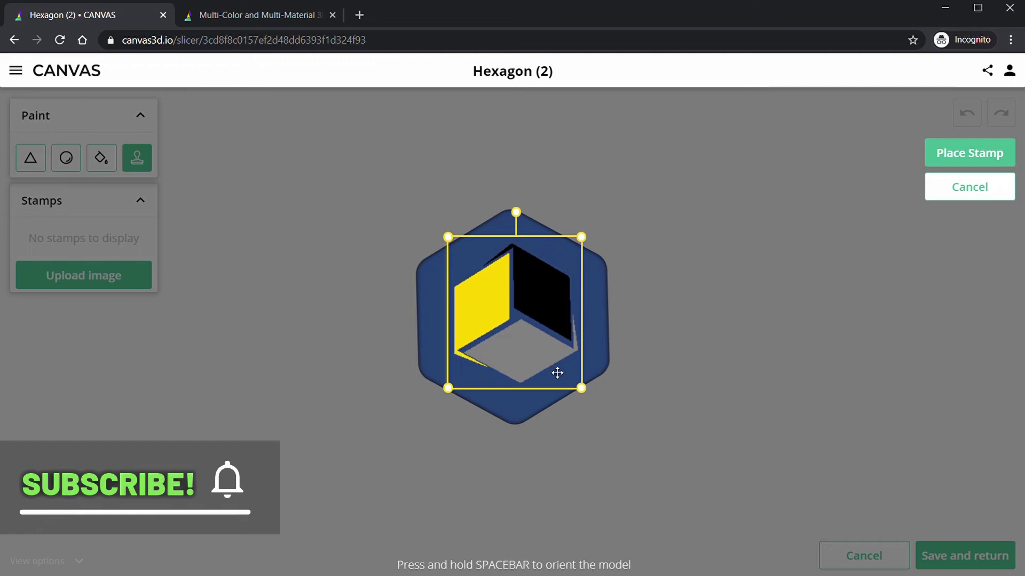
left_click(956, 155)
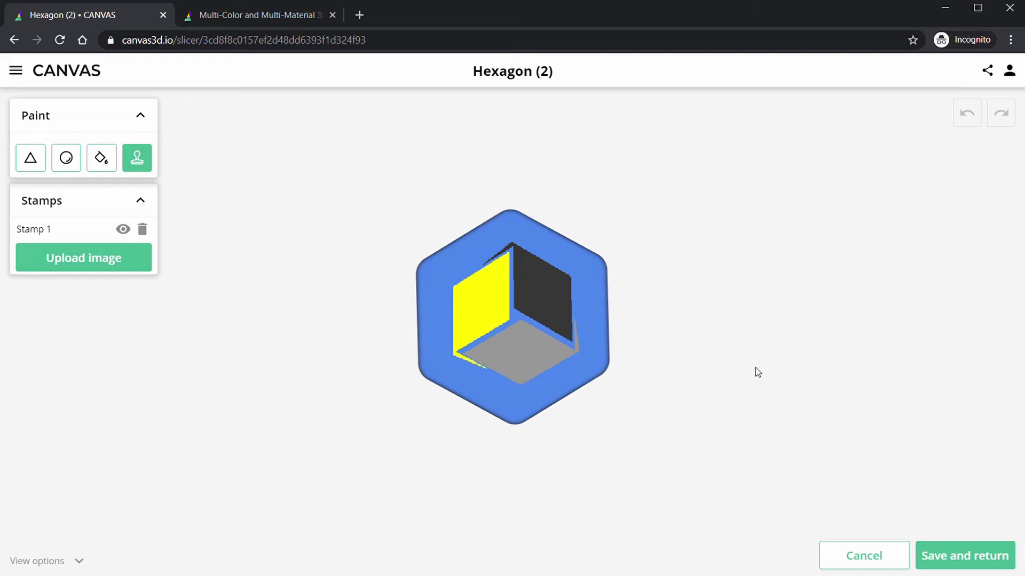
left_click(961, 559)
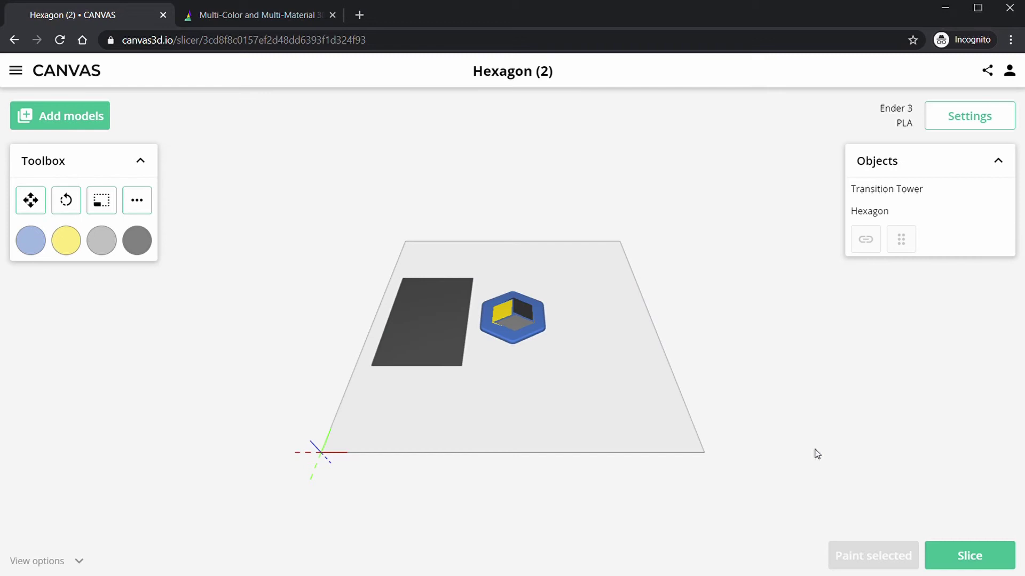
Check the stamped cube logo on the hexagon up close and slice the project.
scroll(537, 350, "up", 4)
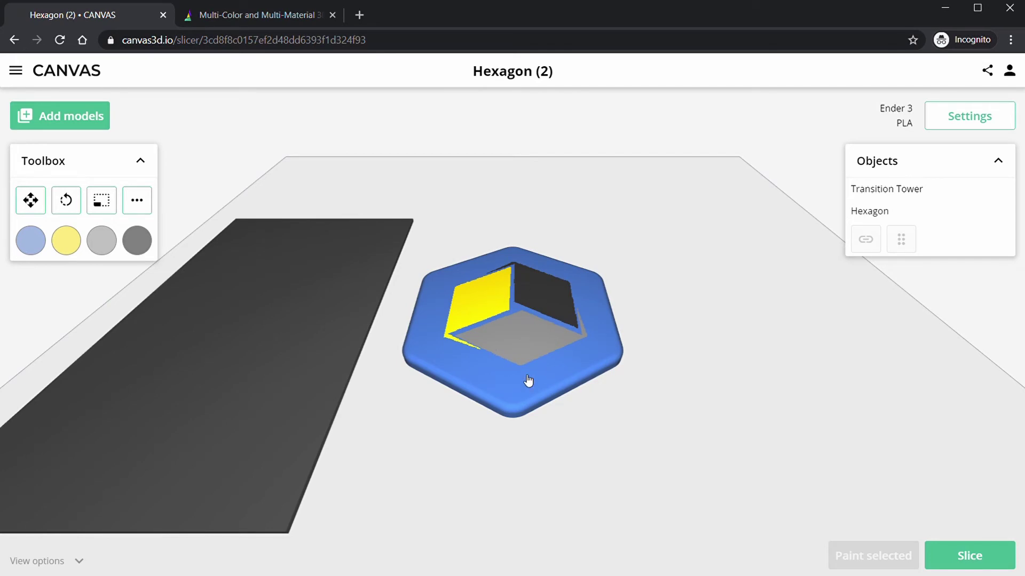
mouse_move(635, 471)
left_mouse_down()
mouse_move(619, 389)
mouse_move(640, 485)
left_mouse_up()
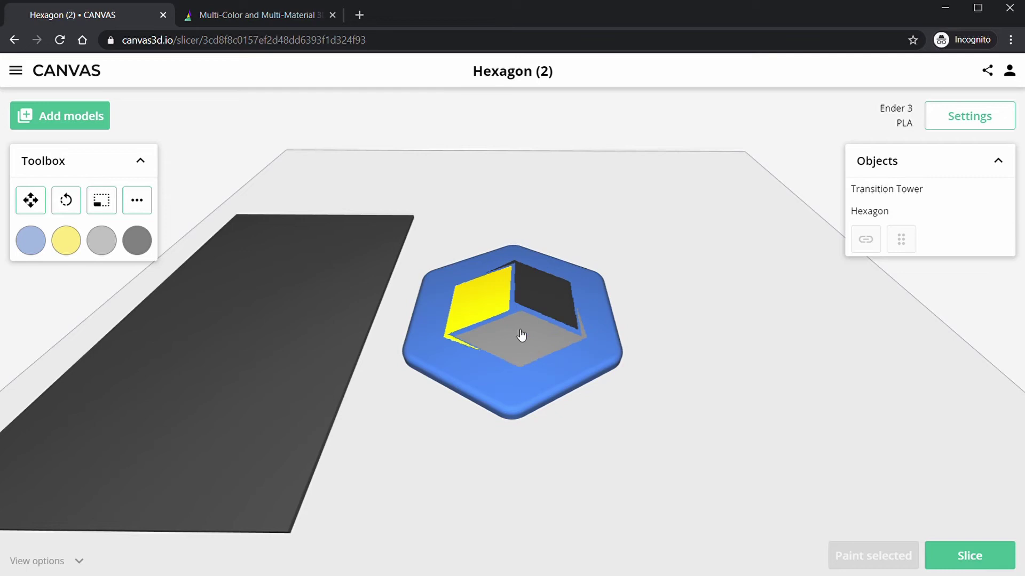
scroll(692, 416, "down", 1)
left_click(930, 562)
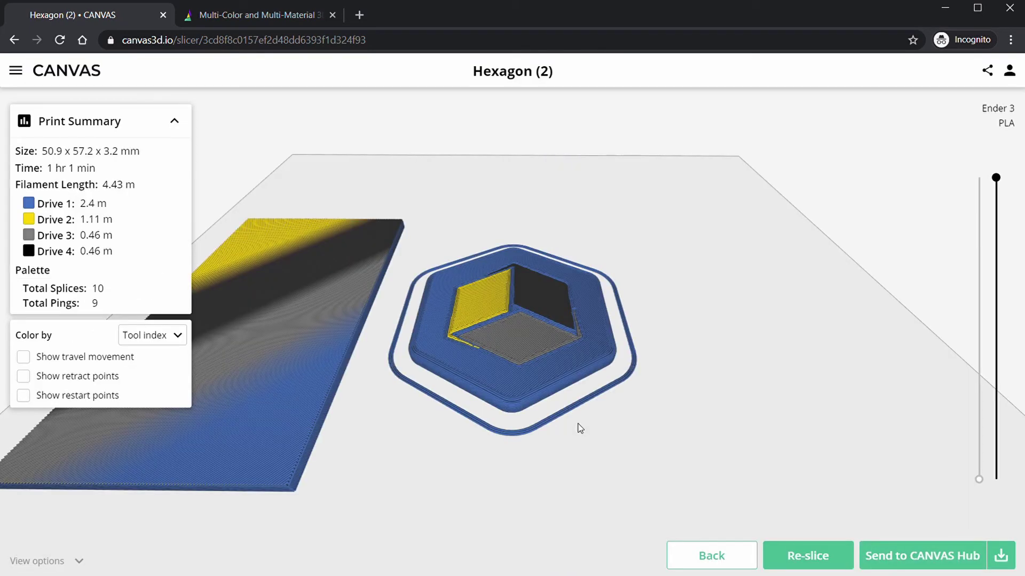
Examine the sliced hexagon and transition tower from several angles, checking the print summary and the upper layers.
left_click_drag(551, 488, 410, 409)
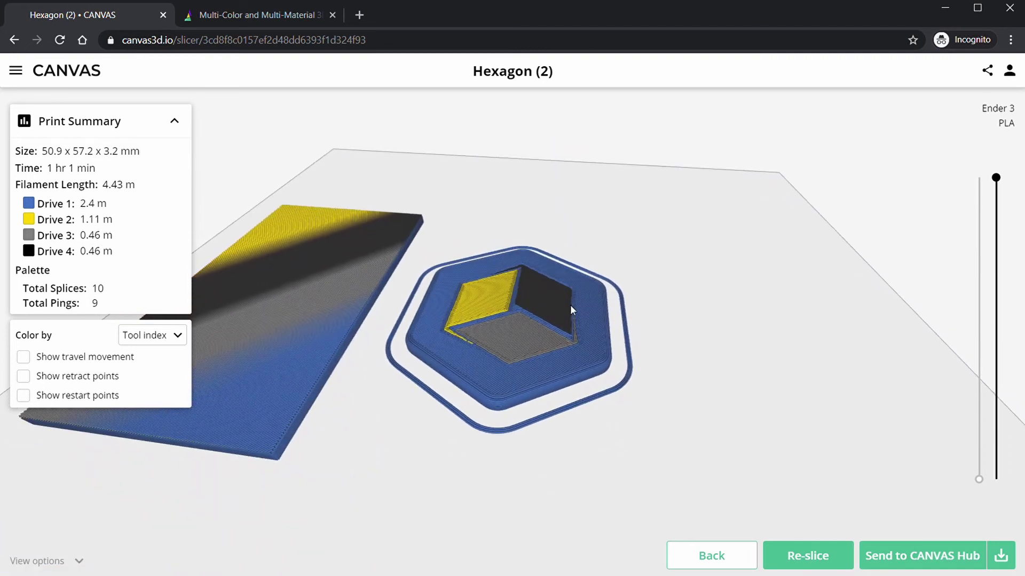
left_click_drag(602, 417, 546, 392)
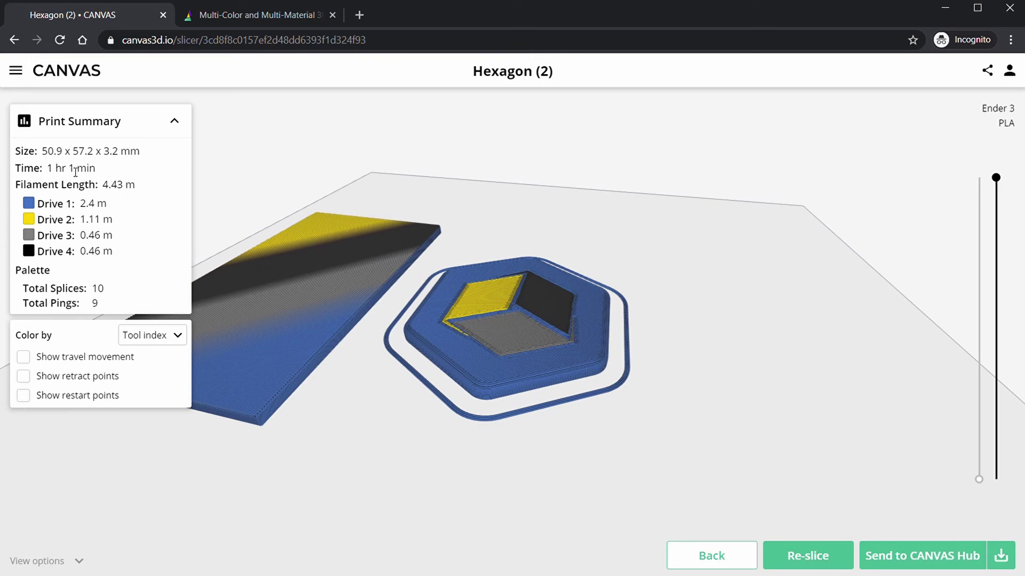
left_click_drag(625, 466, 646, 472)
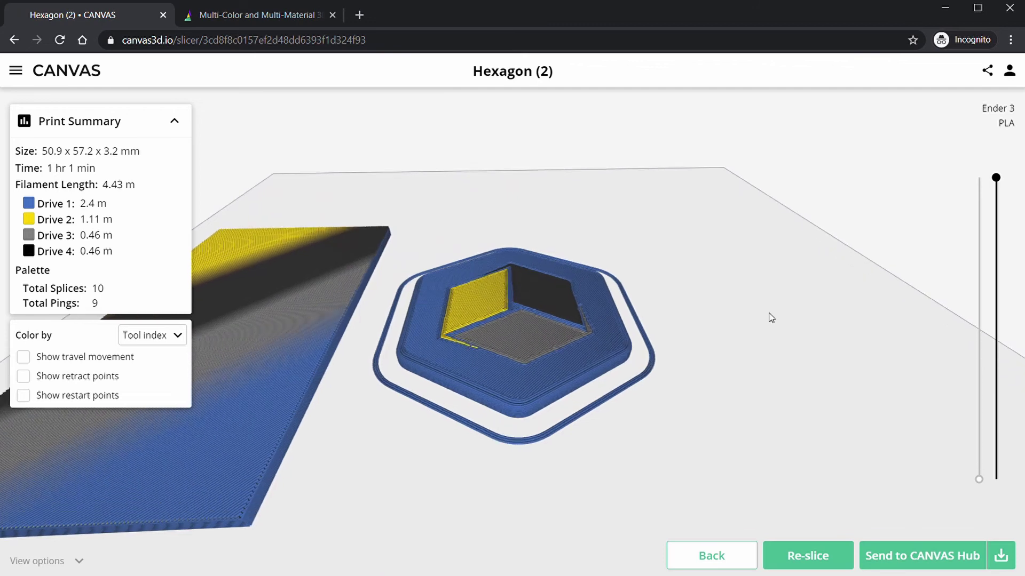
mouse_move(996, 179)
left_mouse_down()
mouse_move(1003, 492)
mouse_move(998, 184)
left_mouse_up()
left_click_drag(728, 401, 701, 437)
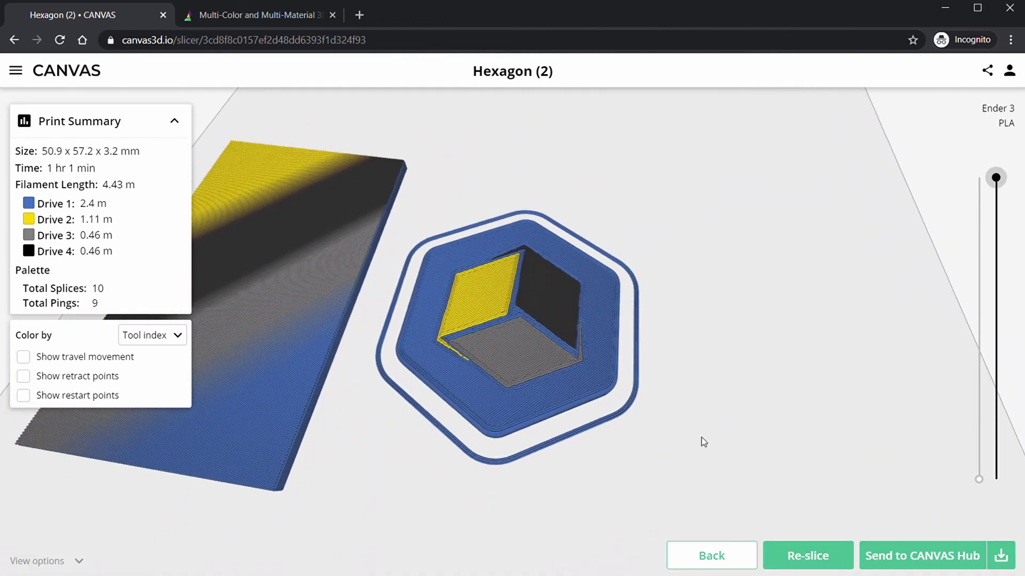